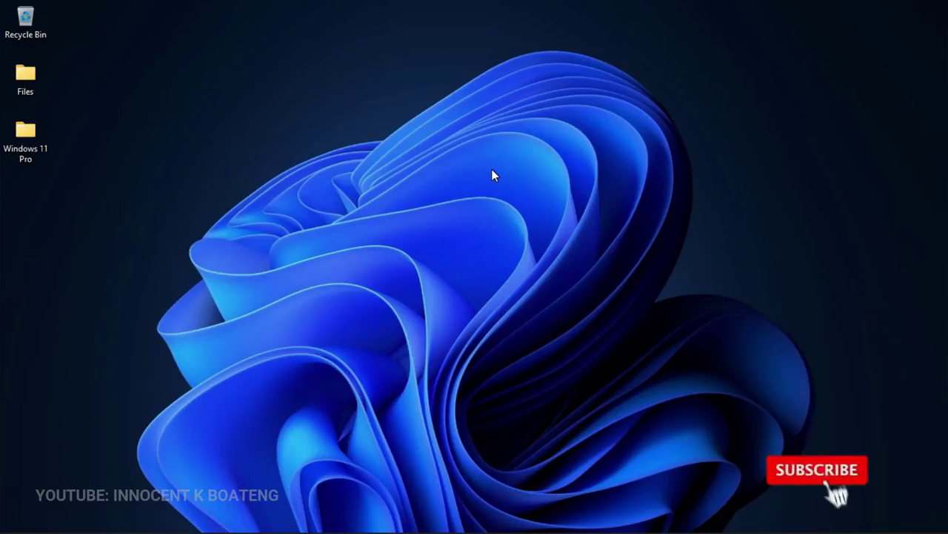
- Open the Windows 11 Pro desktop folder and select the Windows_11_PRO_22000.51__x64_En-US ISO
{"action": "mouse_move", "coordinate": [643, 528]}
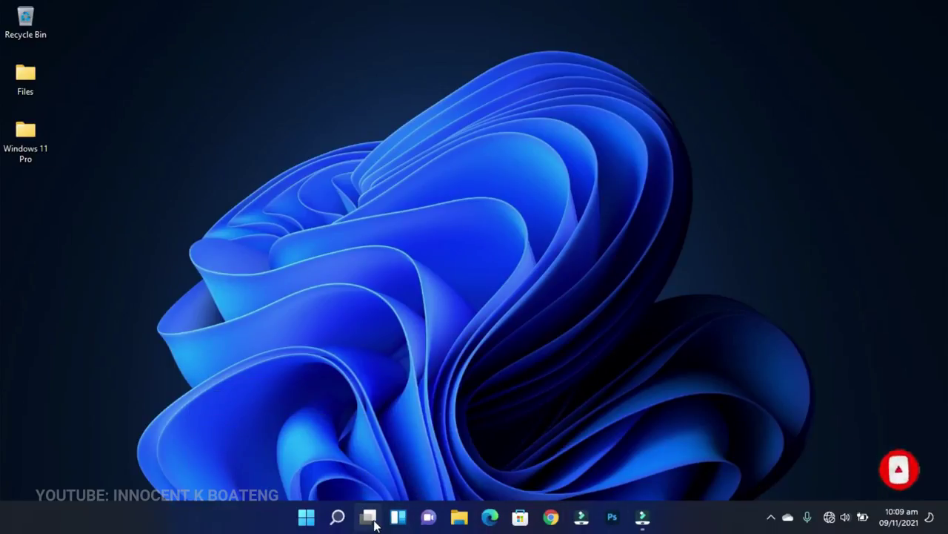
{"action": "mouse_move", "coordinate": [374, 525]}
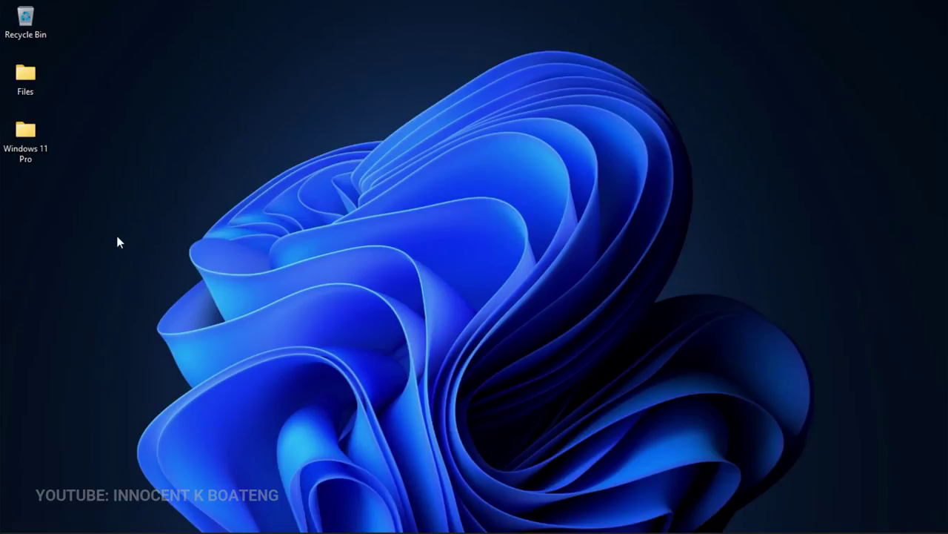
{"action": "double_click", "coordinate": [38, 152]}
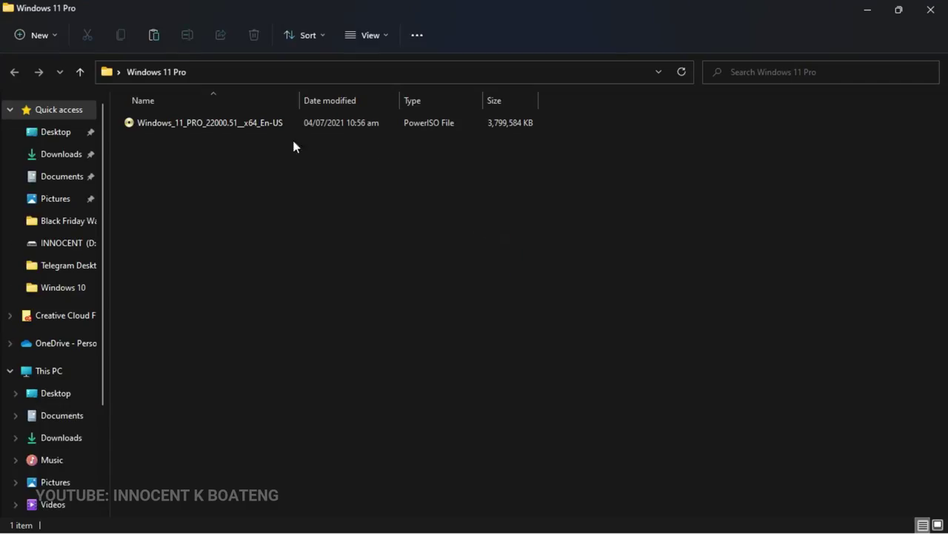
{"action": "left_click", "coordinate": [341, 175]}
{"action": "left_click", "coordinate": [271, 126]}
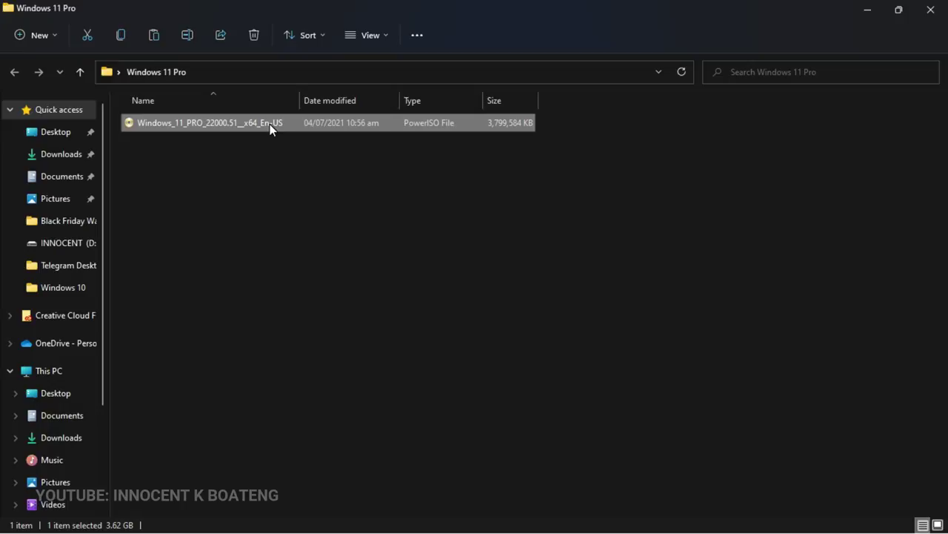
- Launch Rufus 3.17 by searching 'rufu' in the Start menu
{"action": "key", "text": "super"}
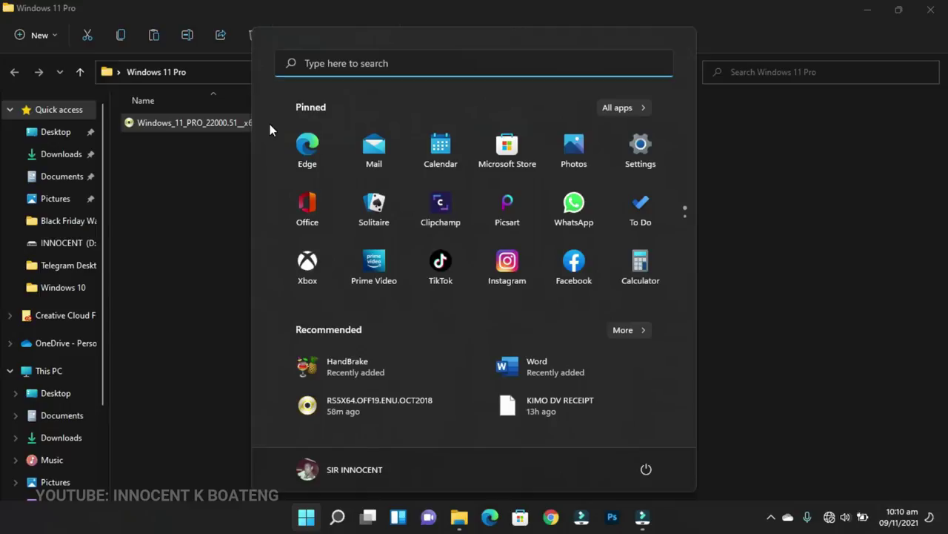
{"action": "type", "text": "rufus-3.17.exe"}
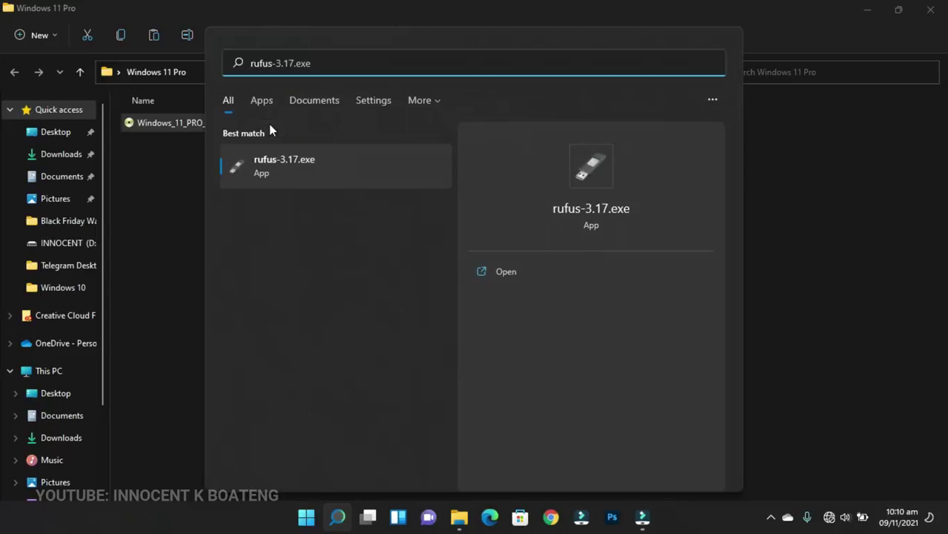
{"action": "key", "text": "Return"}
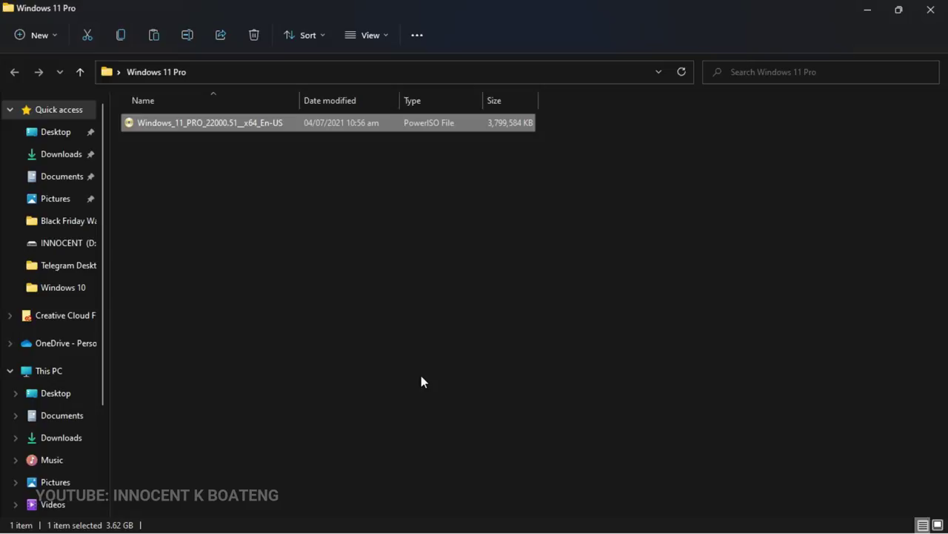
{"action": "left_click", "coordinate": [856, 17]}
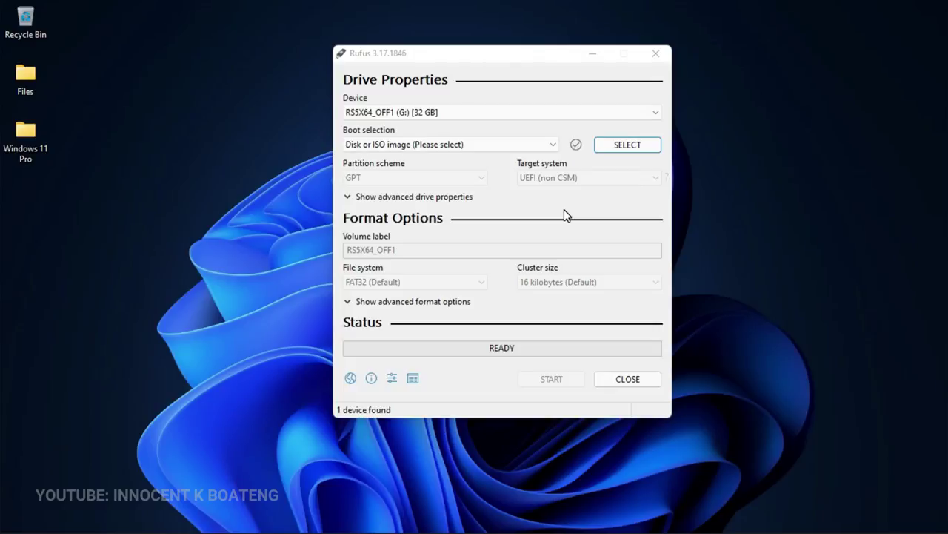
{"action": "left_click", "coordinate": [381, 520]}
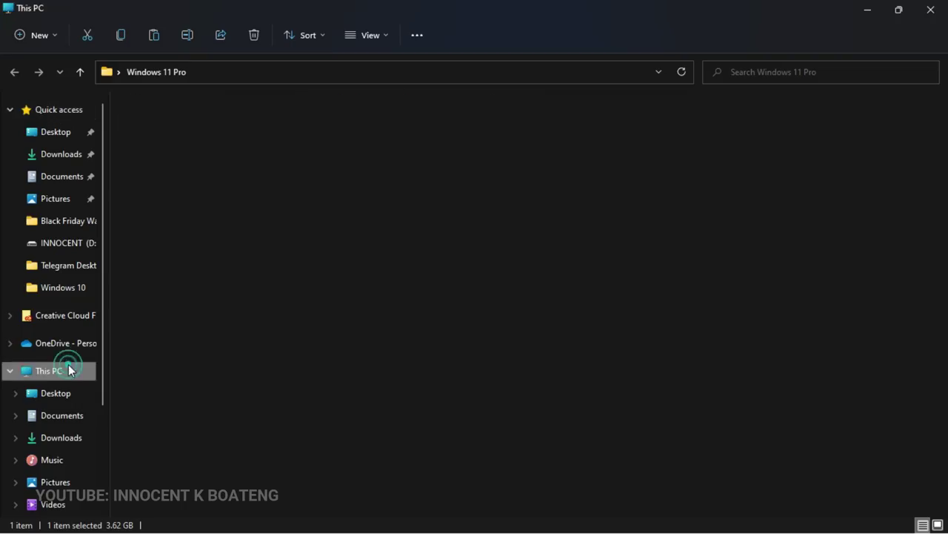
{"action": "left_click", "coordinate": [270, 310]}
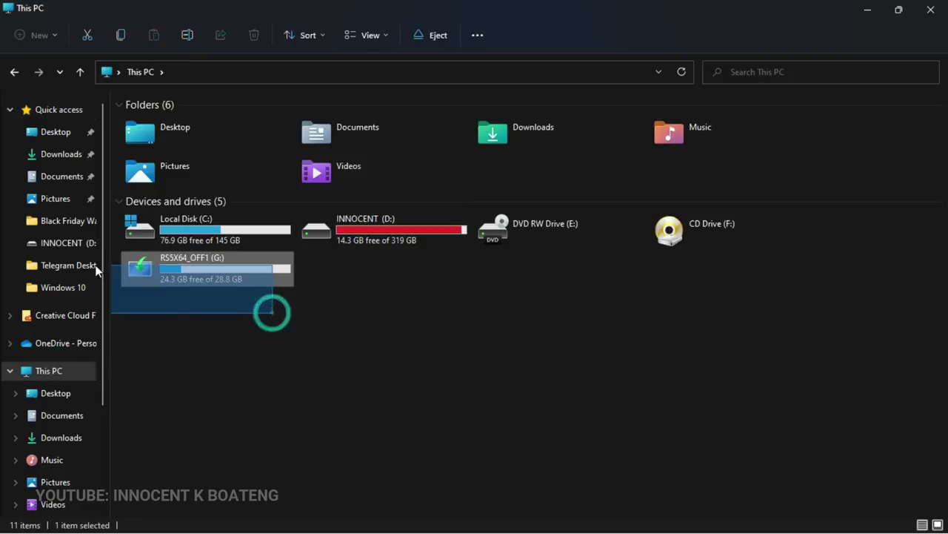
{"action": "left_click", "coordinate": [265, 322]}
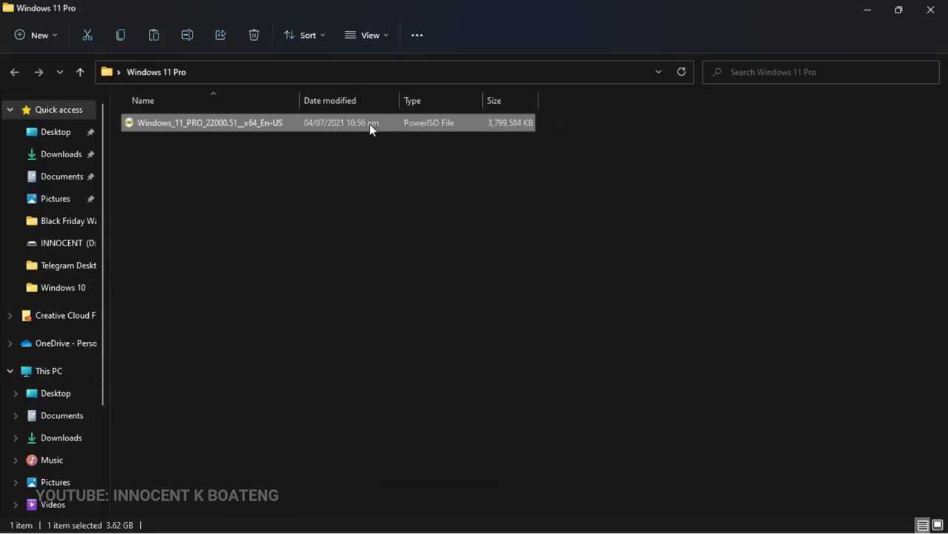
{"action": "right_click", "coordinate": [370, 124]}
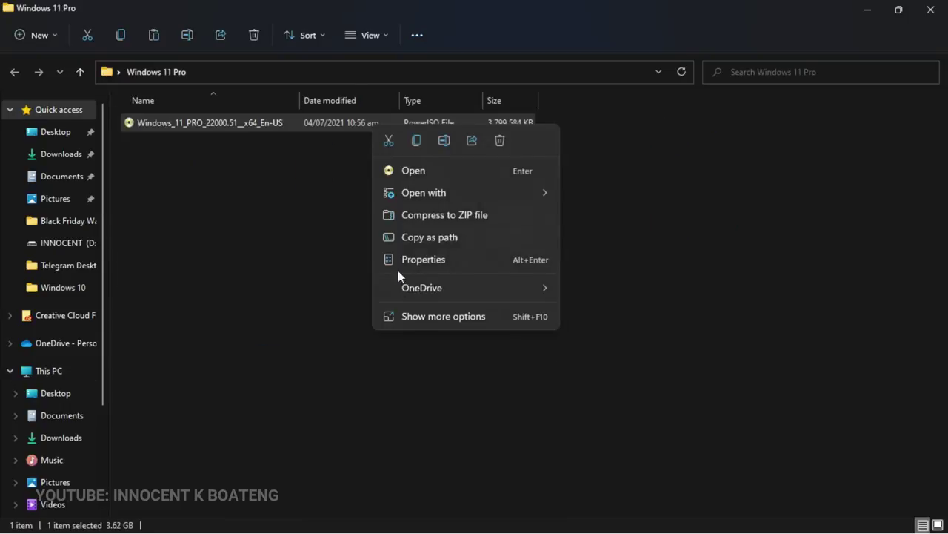
{"action": "left_click", "coordinate": [422, 318]}
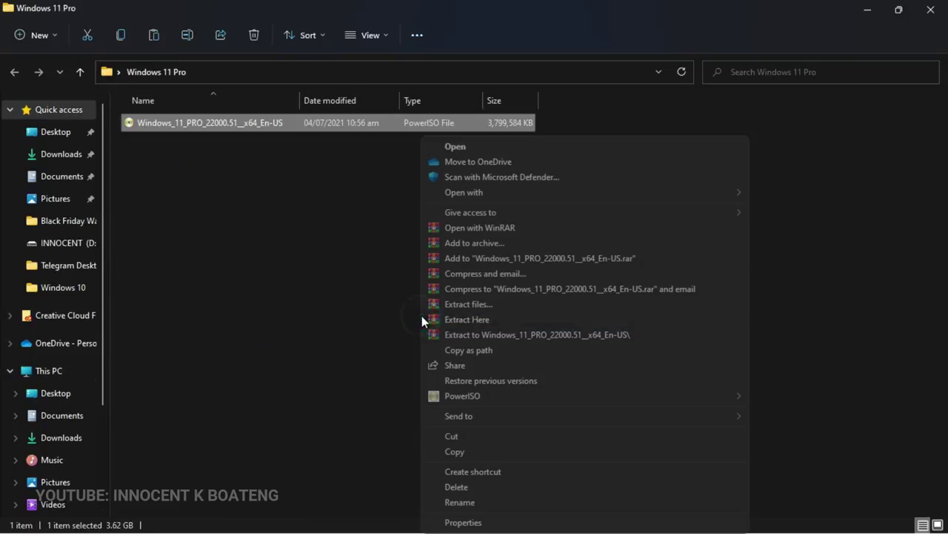
{"action": "left_click", "coordinate": [467, 523]}
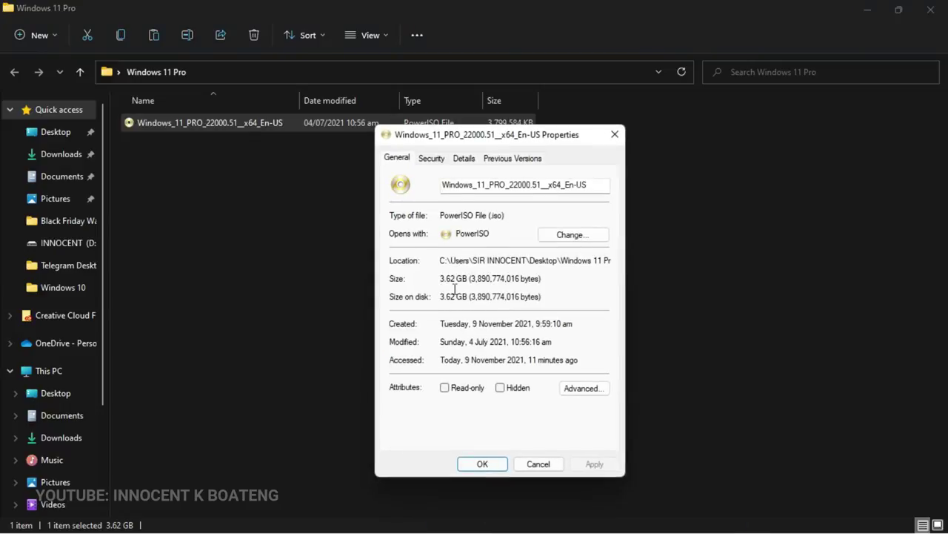
{"action": "left_click", "coordinate": [615, 135]}
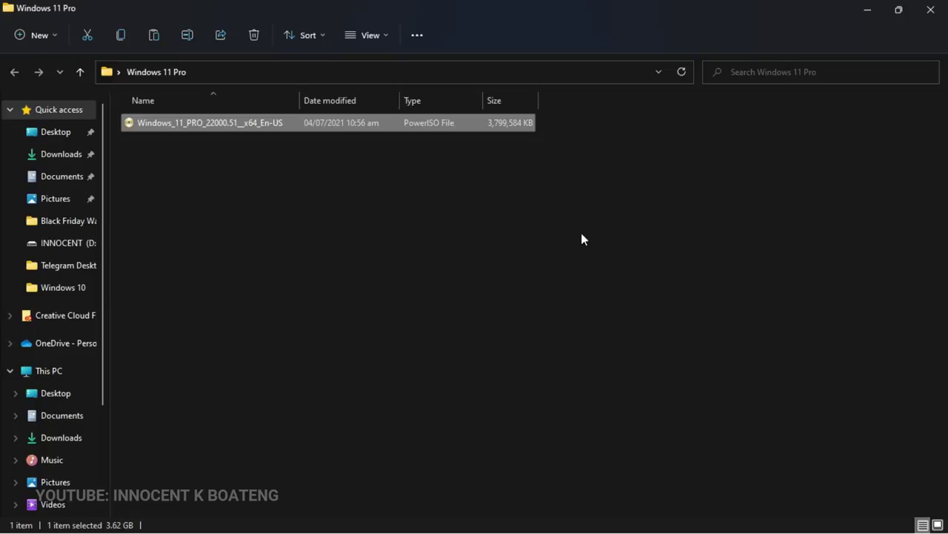
- Close File Explorer and pick the Windows 11 Pro ISO from Desktop > Windows 11 Pro in Rufus
{"action": "left_click", "coordinate": [944, 9]}
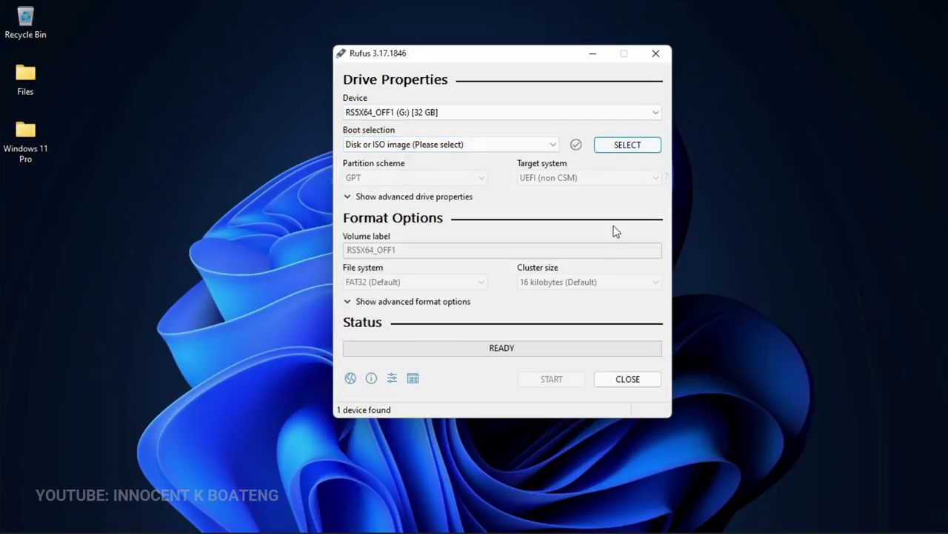
{"action": "left_click", "coordinate": [627, 147]}
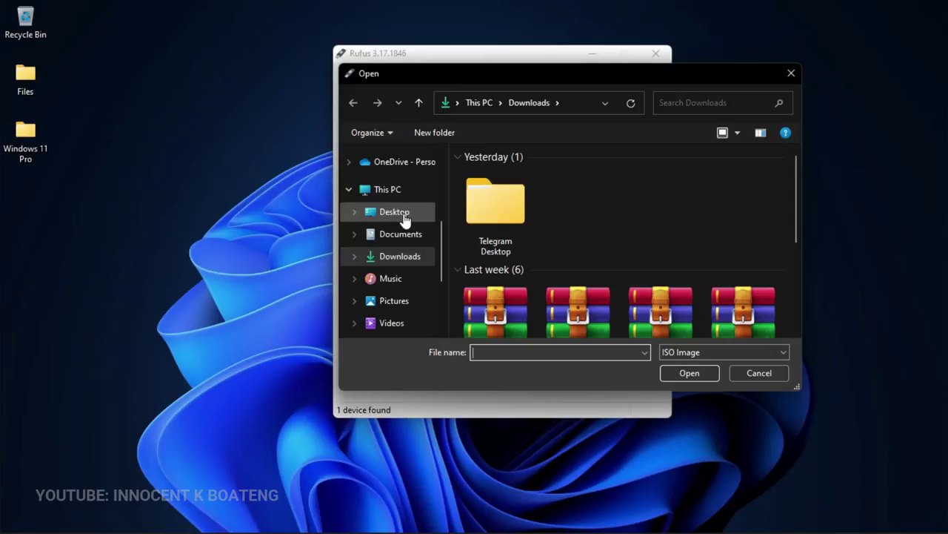
{"action": "left_click", "coordinate": [404, 217]}
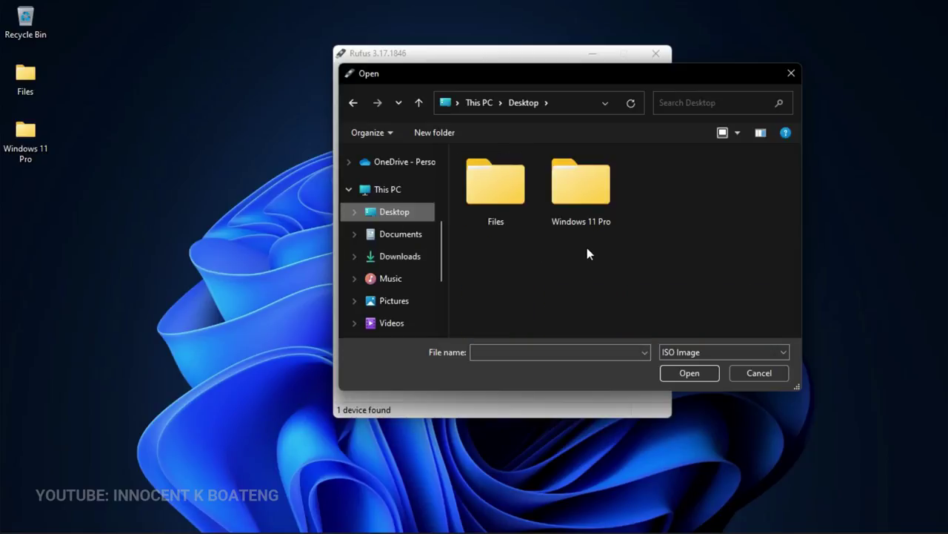
{"action": "double_click", "coordinate": [588, 189]}
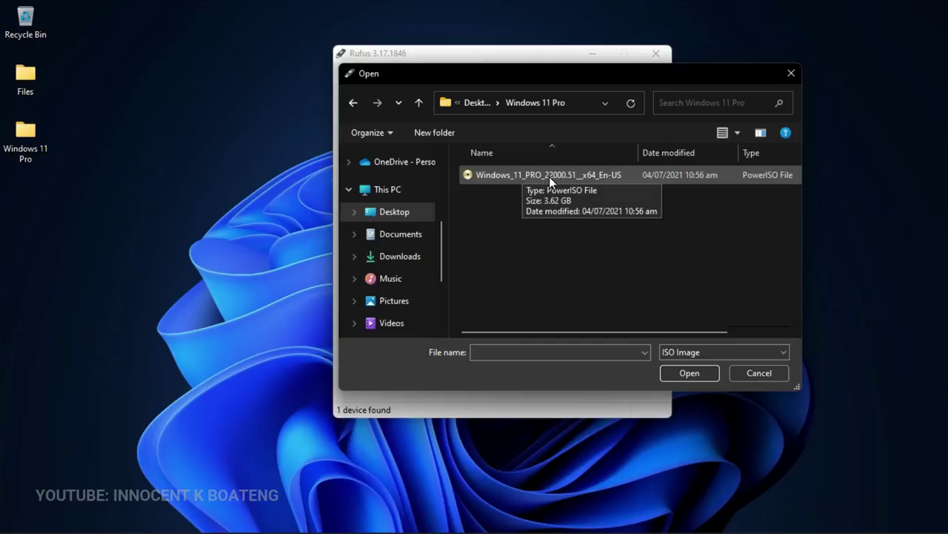
{"action": "left_click", "coordinate": [549, 176]}
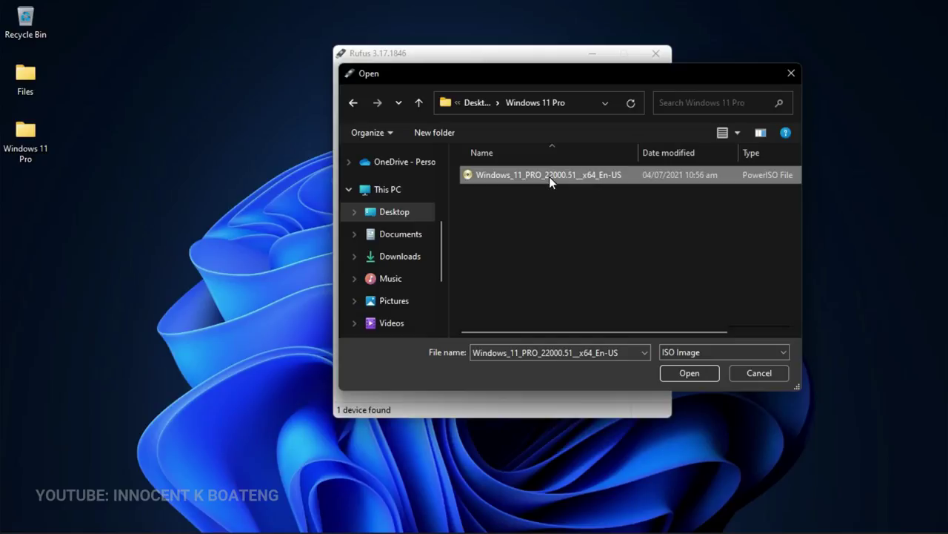
- Load the Windows 11 Pro ISO into Rufus with Standard Windows installation as image option
{"action": "left_click", "coordinate": [696, 377]}
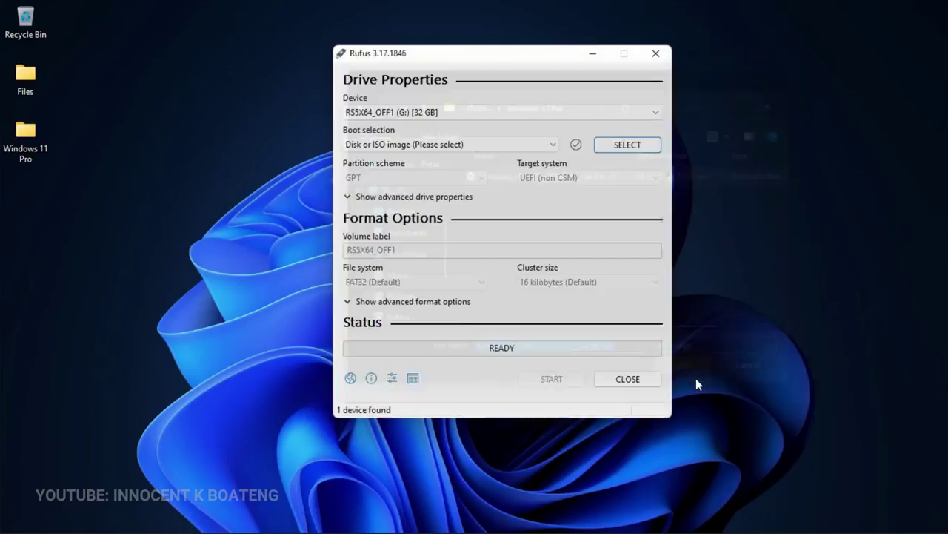
{"action": "left_click", "coordinate": [411, 176]}
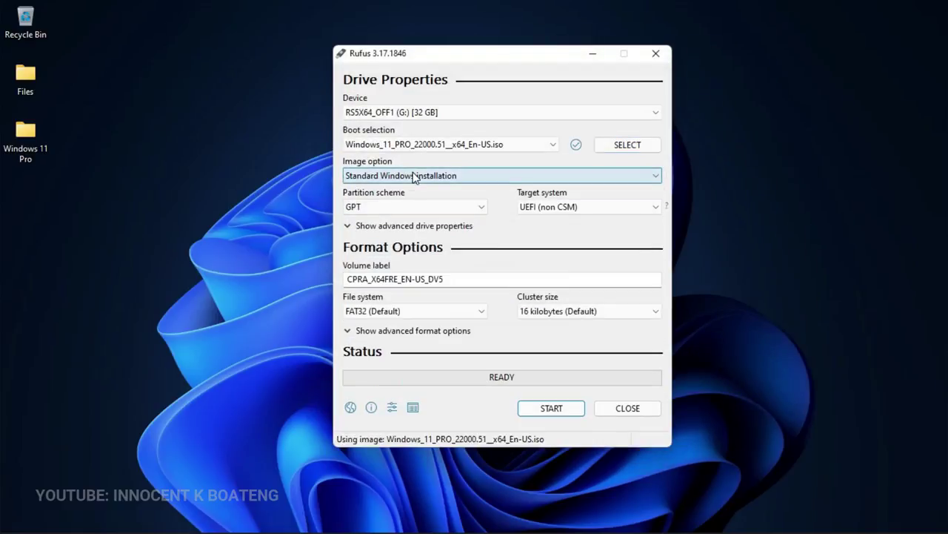
{"action": "left_click", "coordinate": [414, 190]}
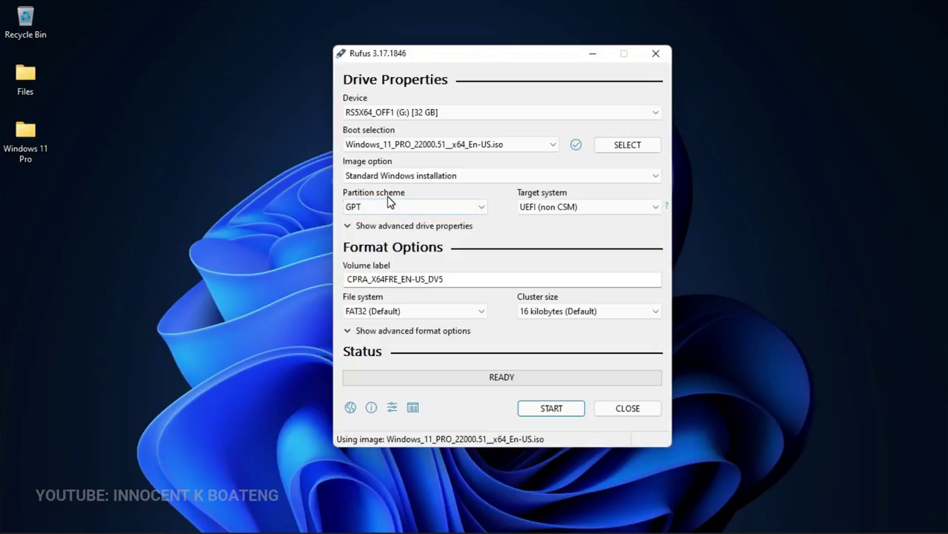
- Set the partition scheme to GPT so the target becomes UEFI (non CSM)
{"action": "left_click", "coordinate": [391, 207]}
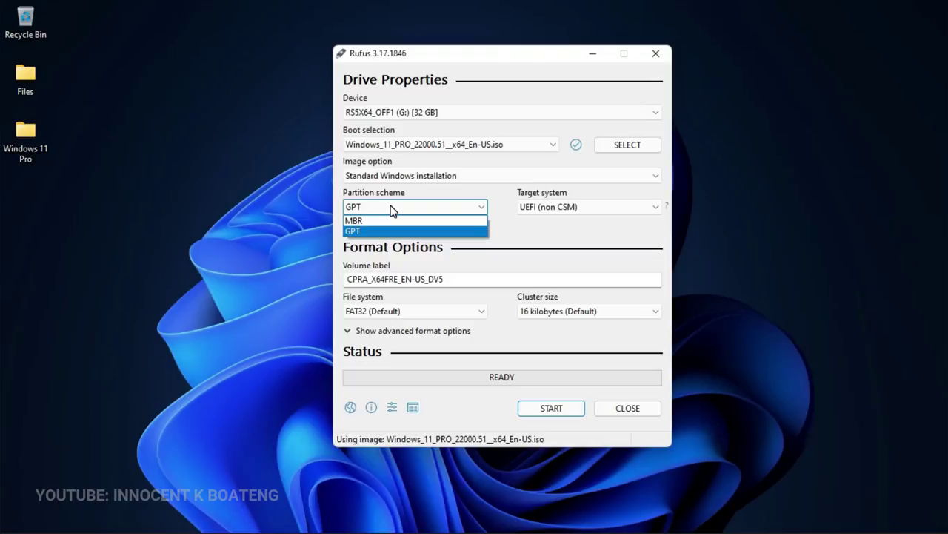
{"action": "left_click", "coordinate": [389, 221]}
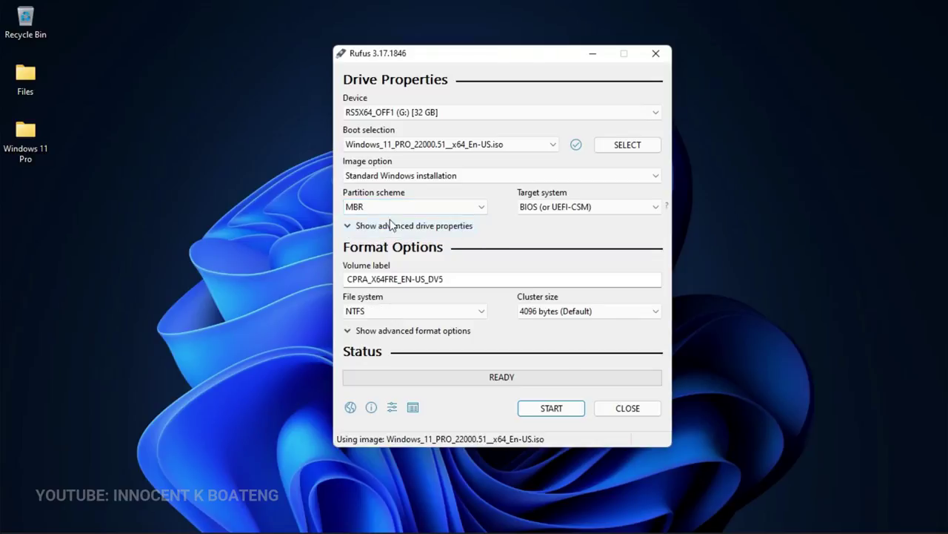
{"action": "left_click", "coordinate": [397, 206]}
{"action": "left_click", "coordinate": [389, 230]}
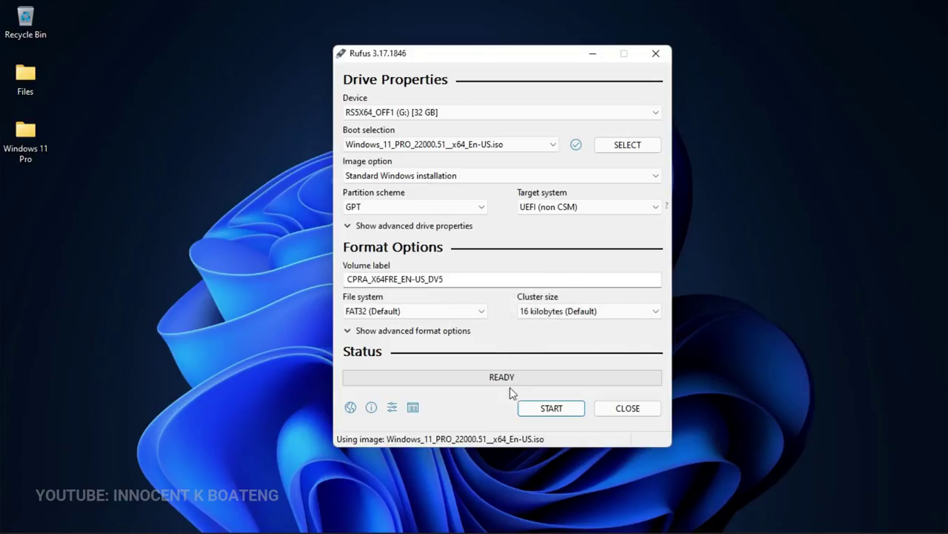
- Write the ISO to the 32 GB USB drive, accepting the data-destruction warning
{"action": "left_click", "coordinate": [550, 410]}
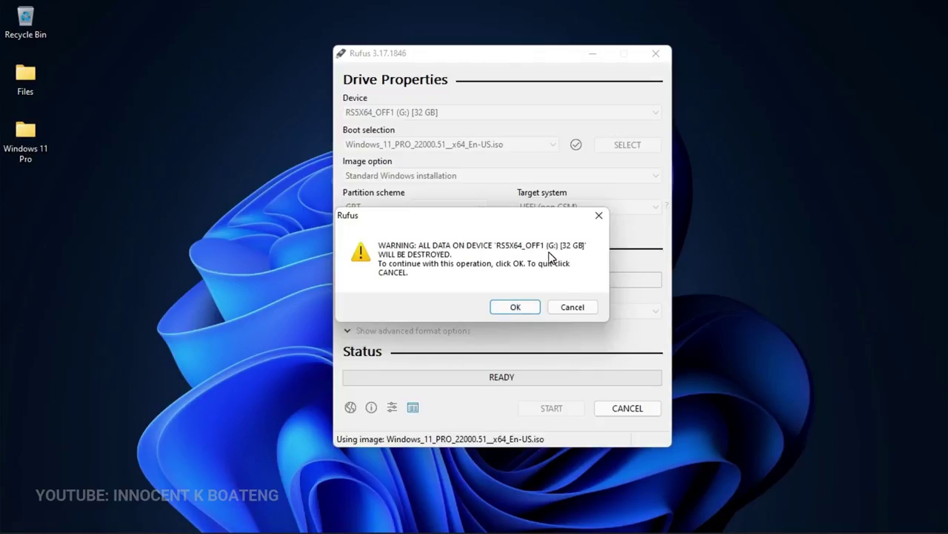
{"action": "left_click", "coordinate": [515, 308]}
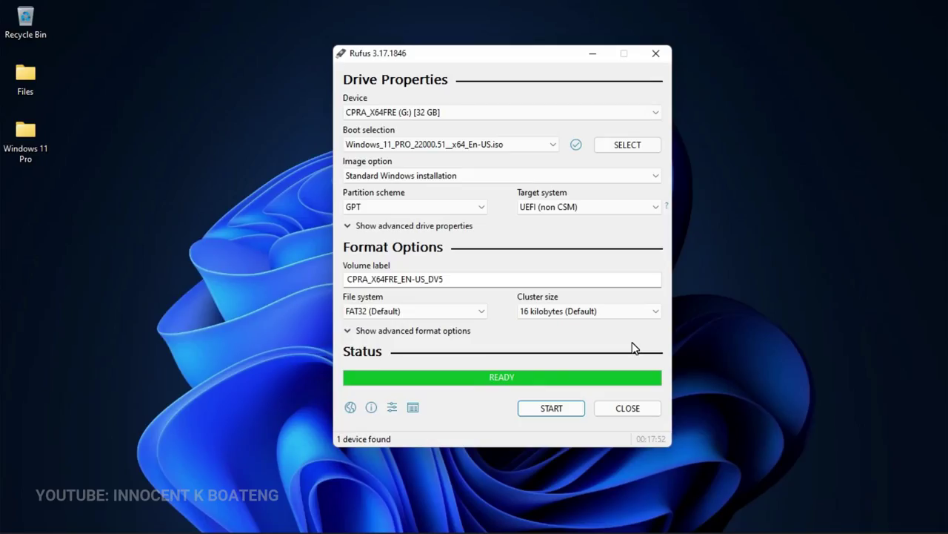
{"action": "mouse_move", "coordinate": [322, 526]}
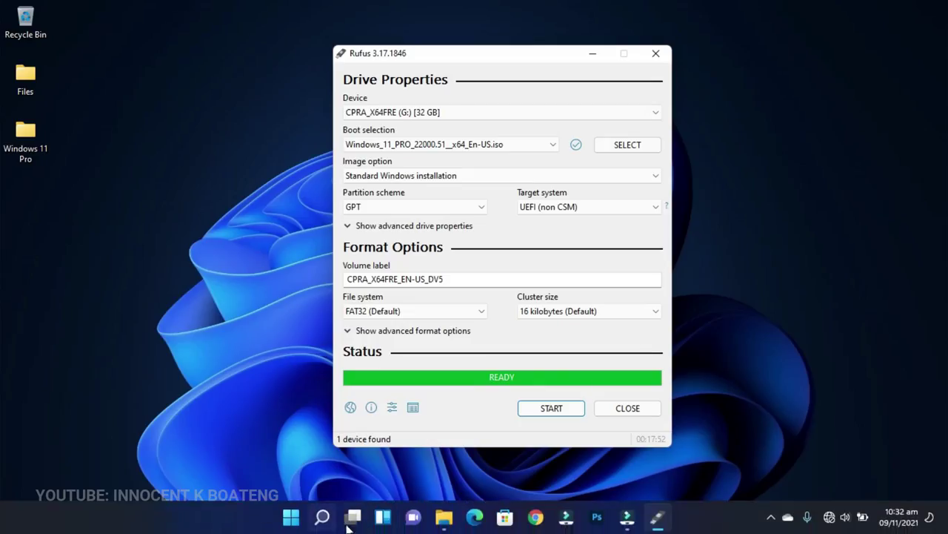
{"action": "left_click", "coordinate": [444, 518]}
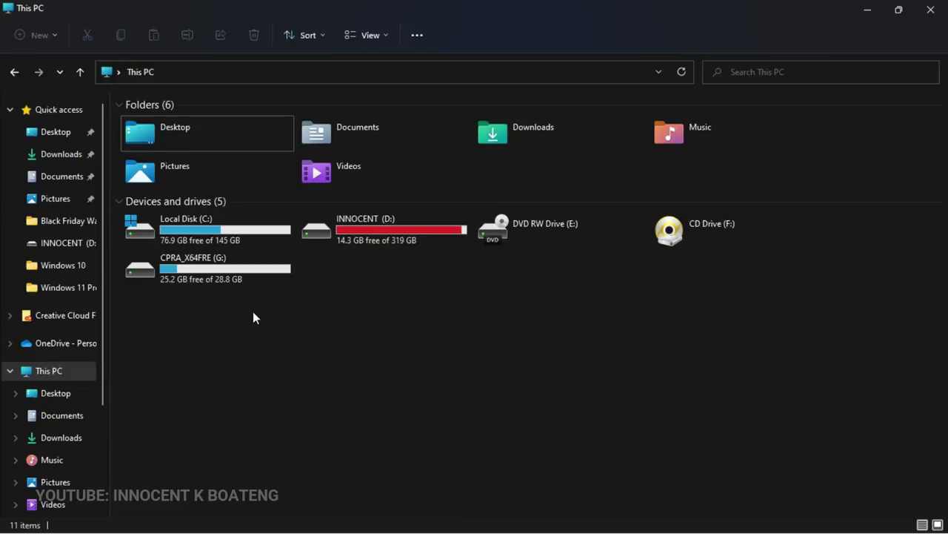
{"action": "double_click", "coordinate": [218, 278]}
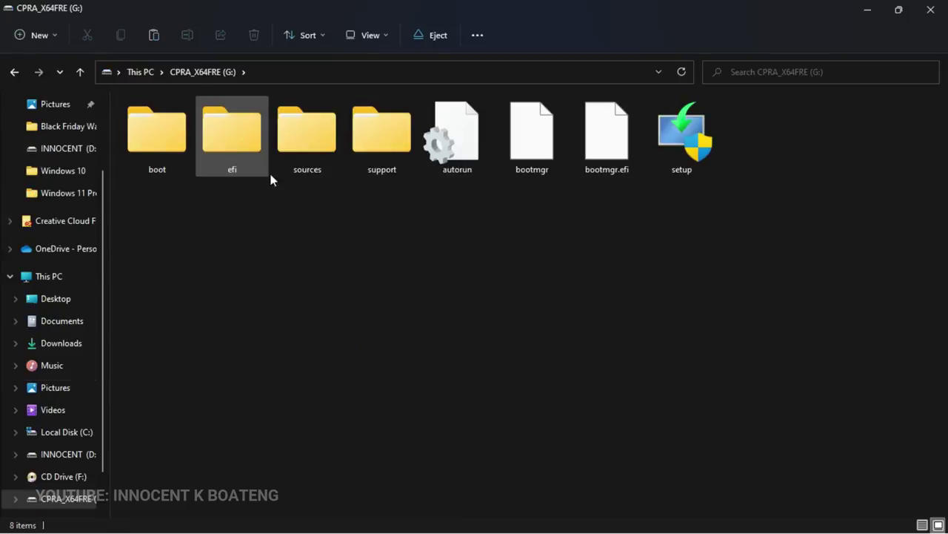
{"action": "left_click", "coordinate": [931, 9]}
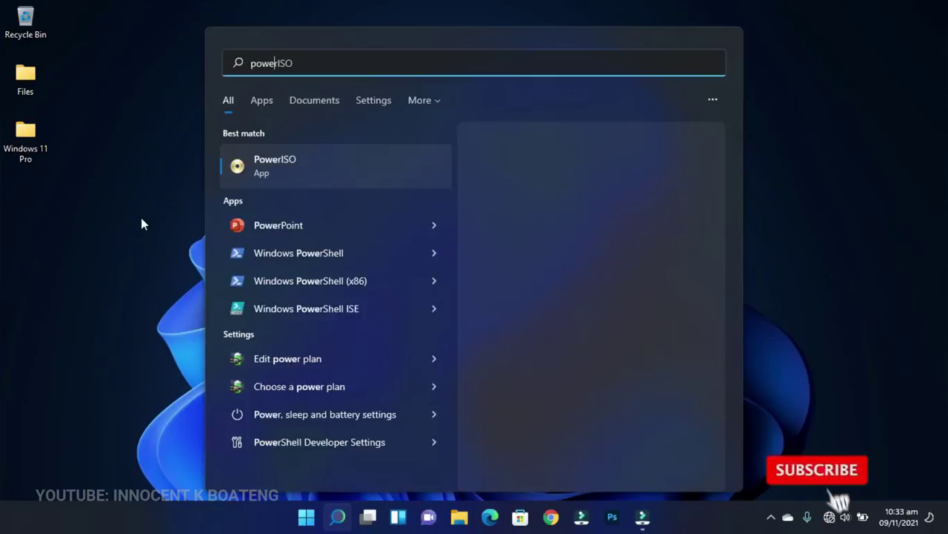
- Search for PowerISO in Start and run it as administrator
{"action": "type", "text": "ere"}
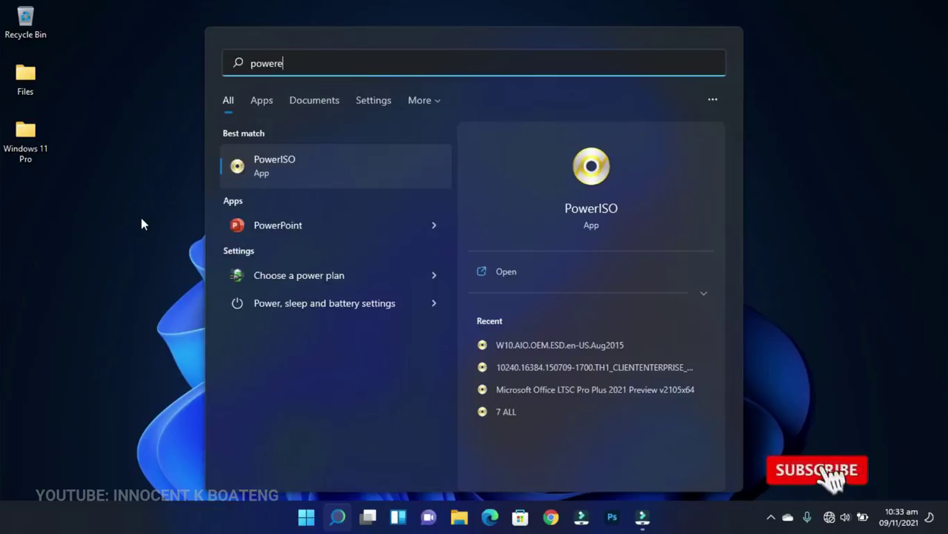
{"action": "key", "text": "BackSpace"}
{"action": "type", "text": "ISO"}
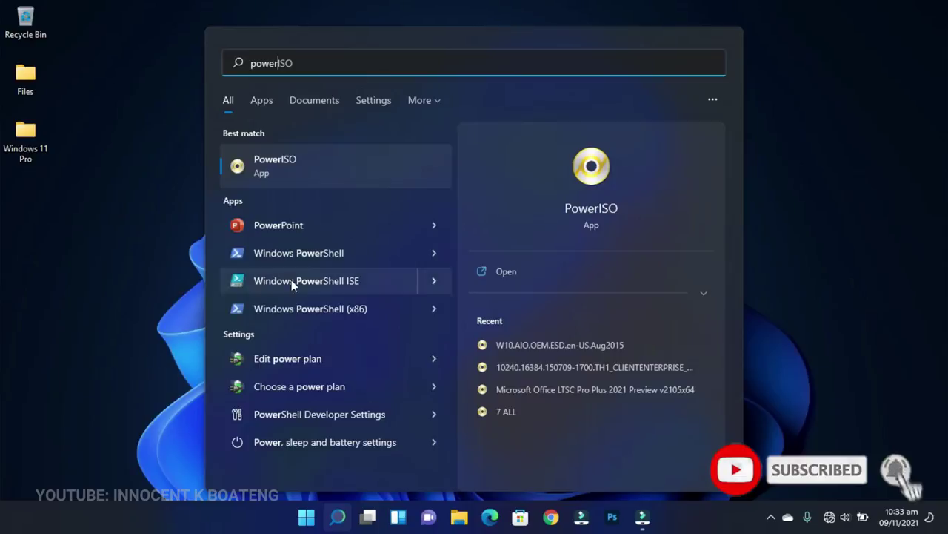
{"action": "right_click", "coordinate": [299, 168]}
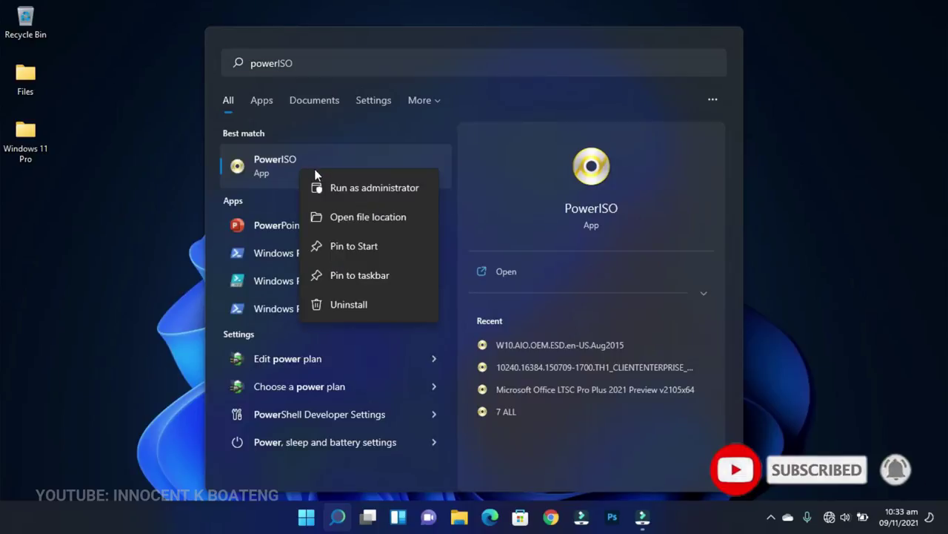
{"action": "left_click", "coordinate": [381, 188]}
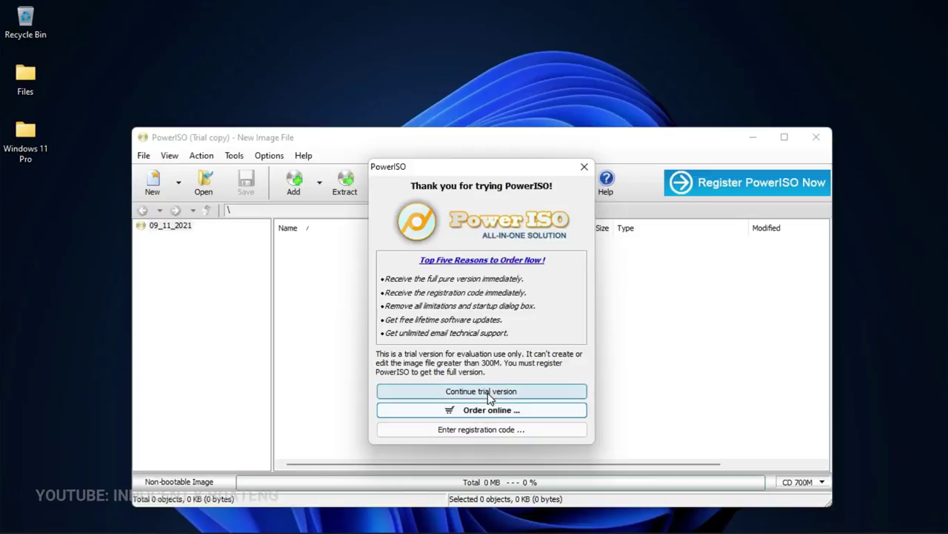
- Continue the PowerISO trial and open Tools > Create bootable USB drive
{"action": "left_click", "coordinate": [489, 393]}
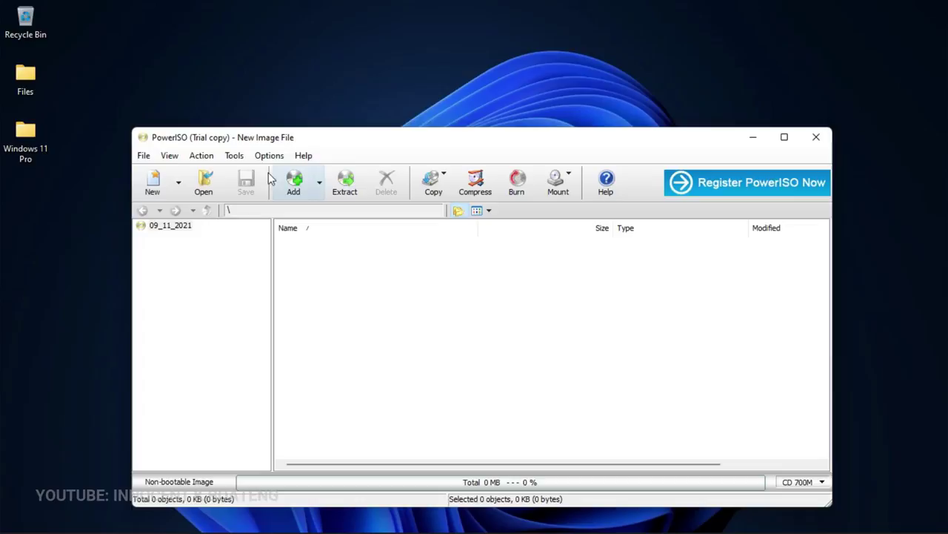
{"action": "left_click", "coordinate": [235, 158]}
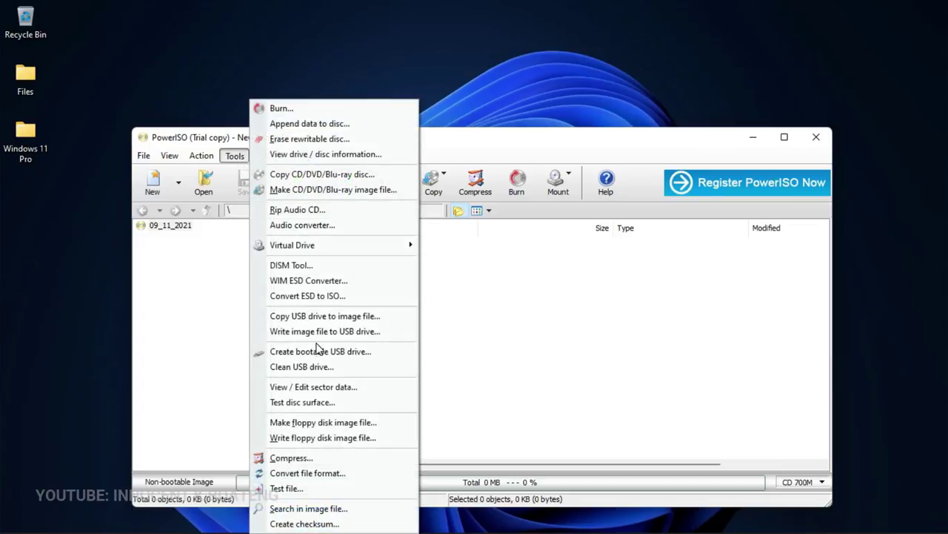
{"action": "left_click", "coordinate": [319, 353]}
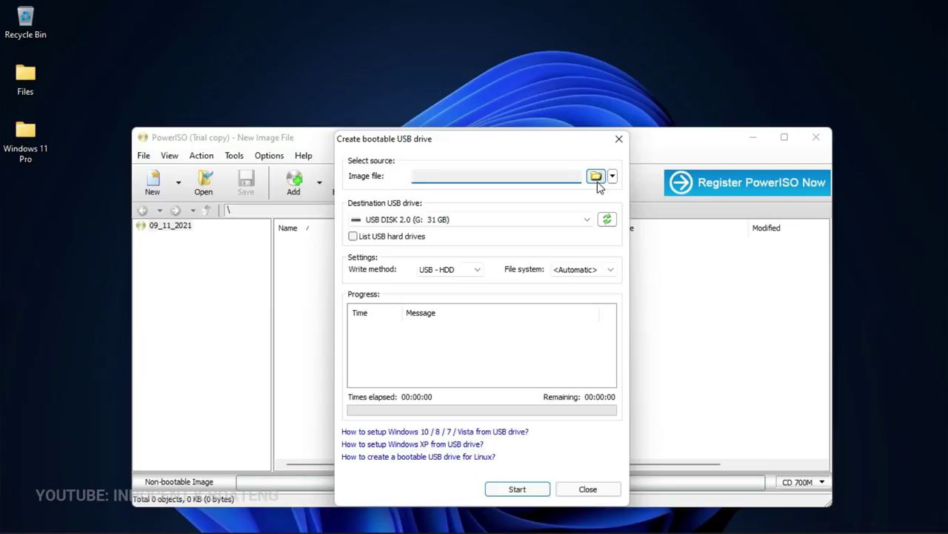
- Set the source image to the Windows 11 Pro ISO from Desktop > Windows 11 Pro
{"action": "left_click", "coordinate": [597, 182]}
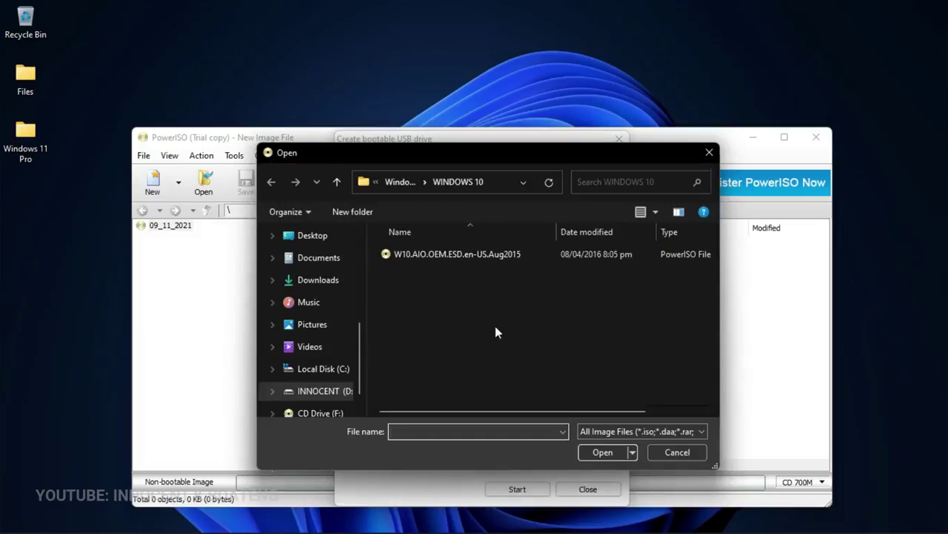
{"action": "left_click", "coordinate": [320, 238]}
{"action": "double_click", "coordinate": [500, 273]}
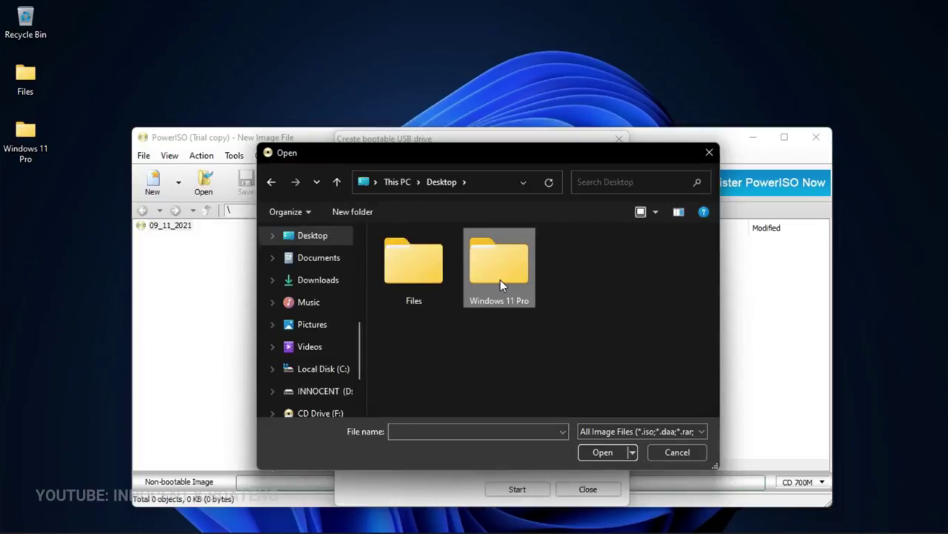
{"action": "double_click", "coordinate": [468, 256]}
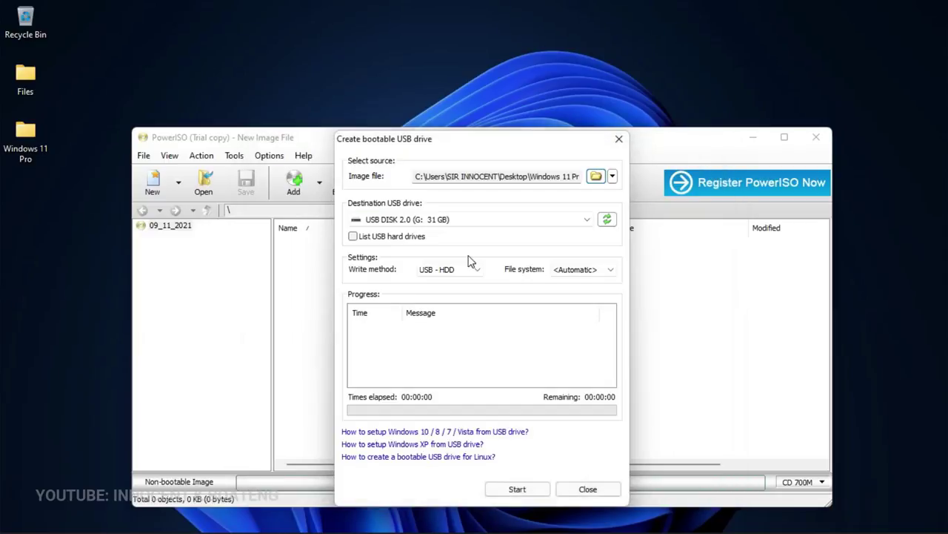
- Choose USB DISK 2.0 (G: 31 GB) as the destination drive and move the dialog higher
{"action": "left_click", "coordinate": [447, 221]}
{"action": "left_click", "coordinate": [419, 234]}
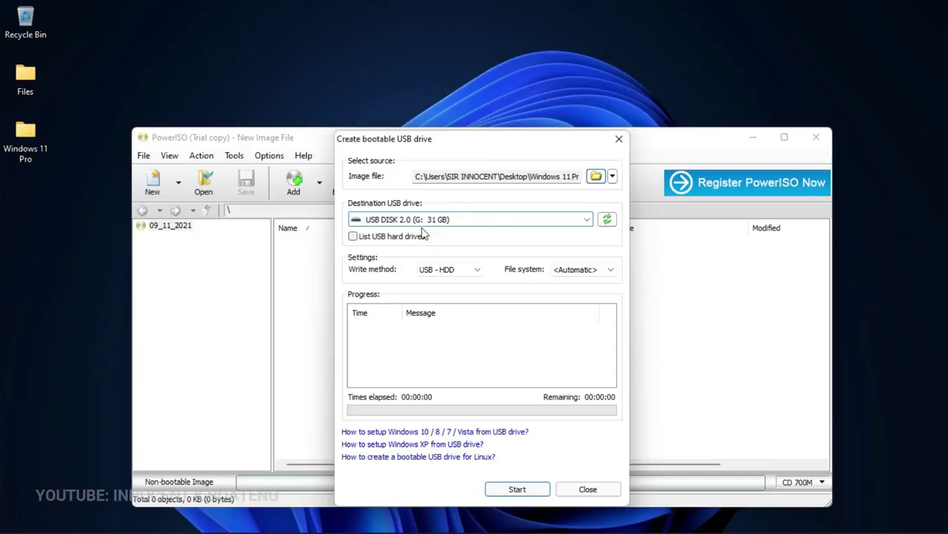
{"action": "left_click_drag", "start_coordinate": [465, 145], "coordinate": [469, 86]}
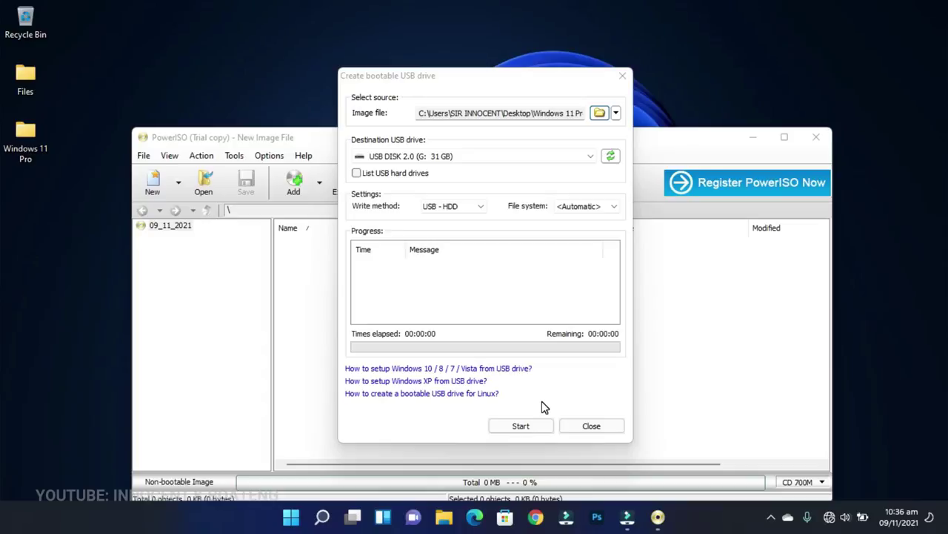
- Close the Create bootable USB drive dialog and dismiss the desktop context menu
{"action": "left_click", "coordinate": [591, 425]}
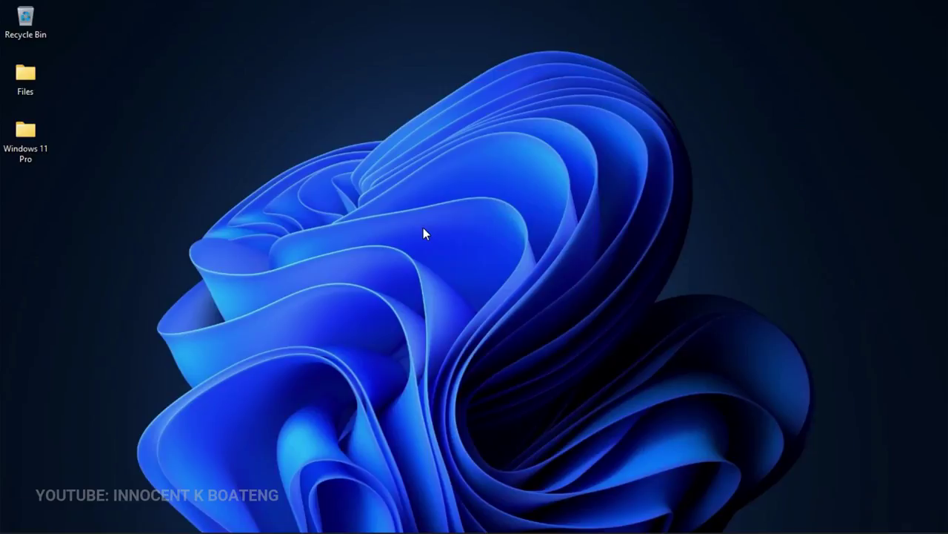
{"action": "right_click", "coordinate": [425, 232]}
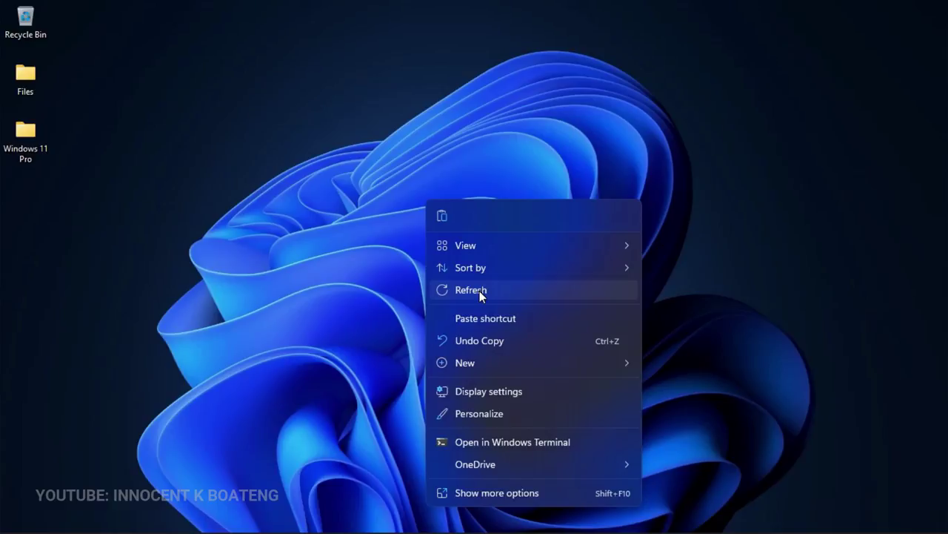
{"action": "left_click", "coordinate": [347, 450]}
- View the widgets panel with Win+W, scroll through it, then close it
{"action": "key", "text": "super+w"}
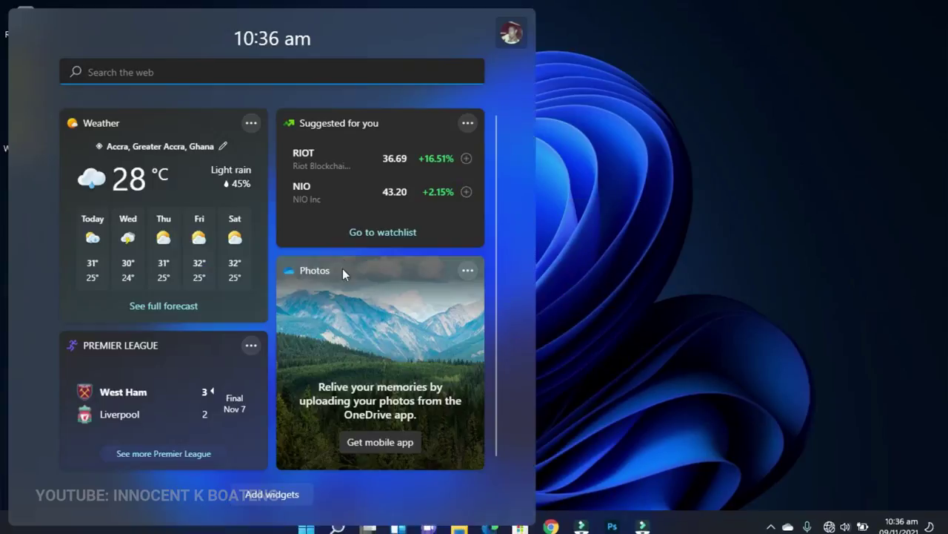
{"action": "scroll", "coordinate": [330, 260], "scroll_direction": "down", "scroll_amount": 2}
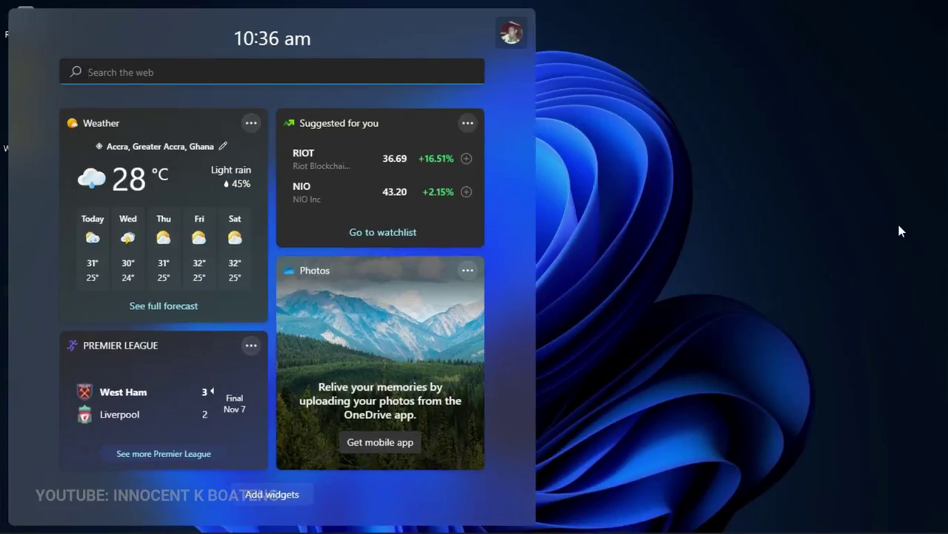
{"action": "left_click", "coordinate": [898, 221]}
{"action": "mouse_move", "coordinate": [369, 516]}
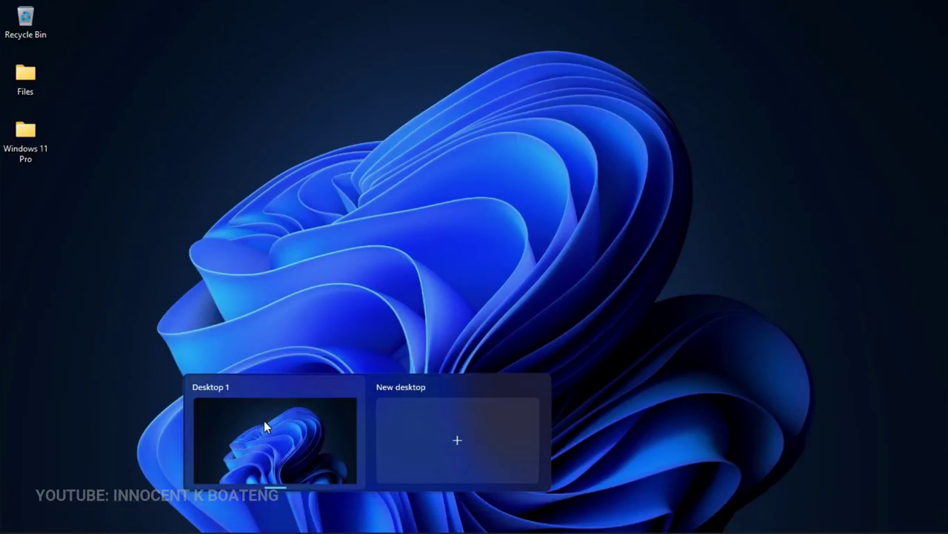
{"action": "mouse_move", "coordinate": [416, 525]}
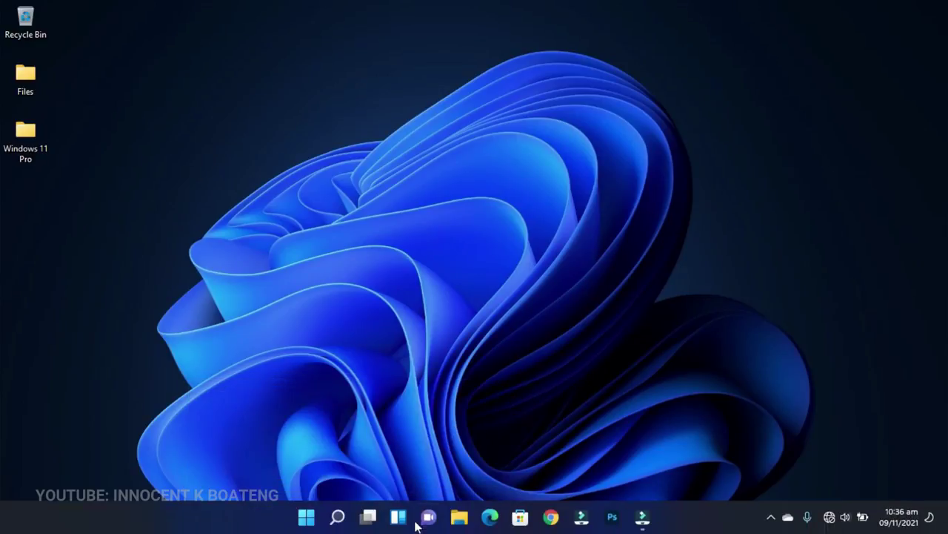